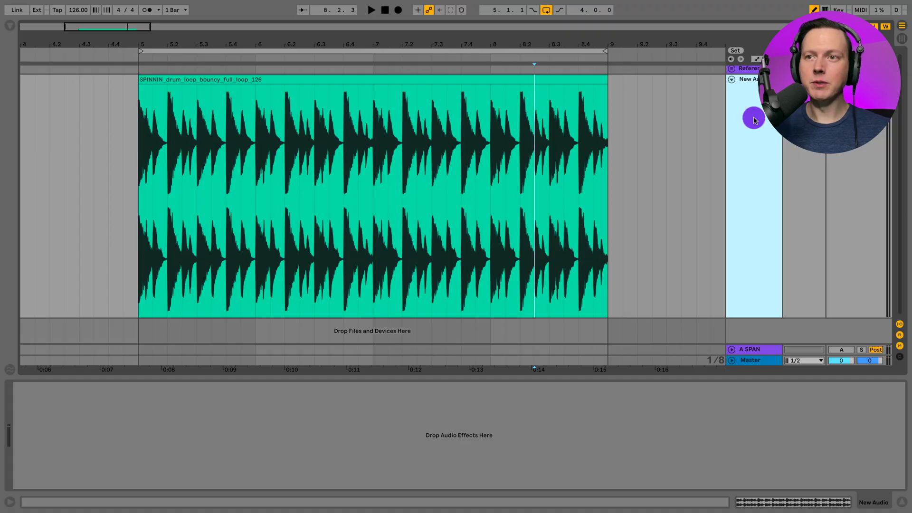
# Step: Audition the drum loop, then add a Compressor to the drum track at default settings
pyautogui.press('space')
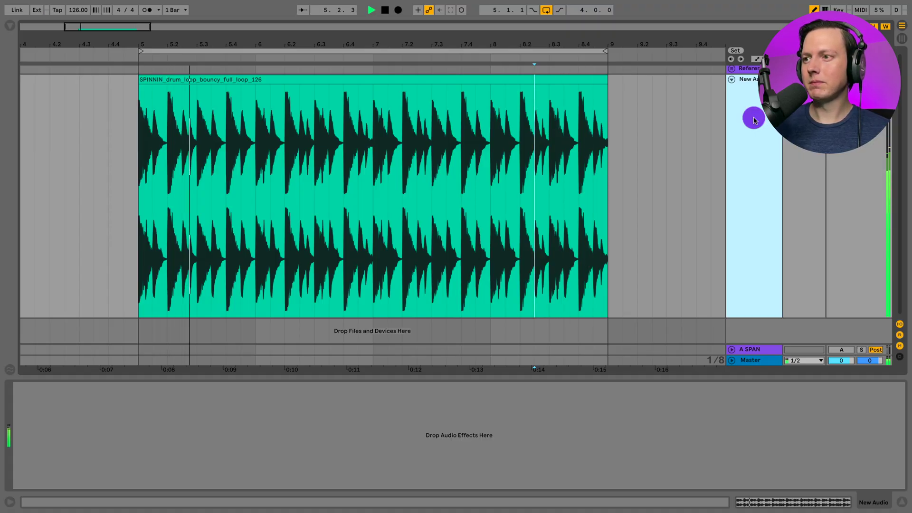
pyautogui.press('space')
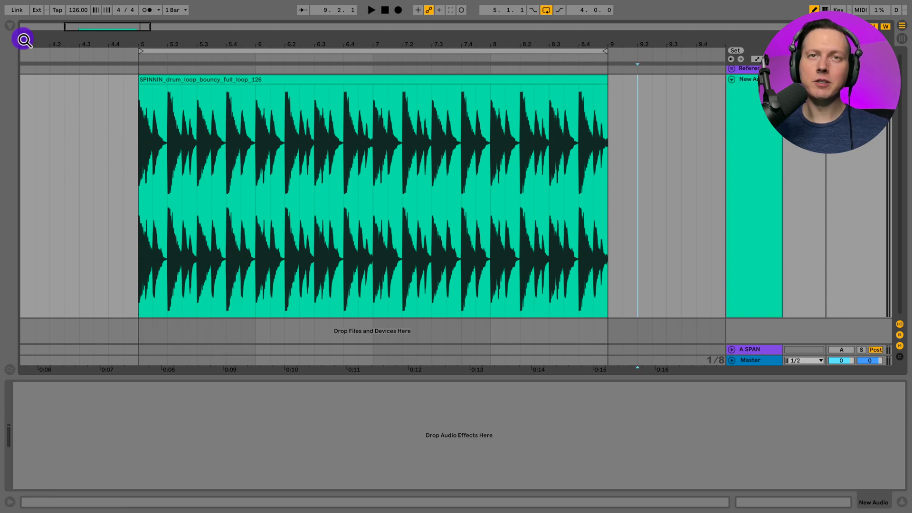
pyautogui.click(9, 27)
pyautogui.moveTo(139, 66); pyautogui.dragTo(190, 460)
pyautogui.click(9, 27)
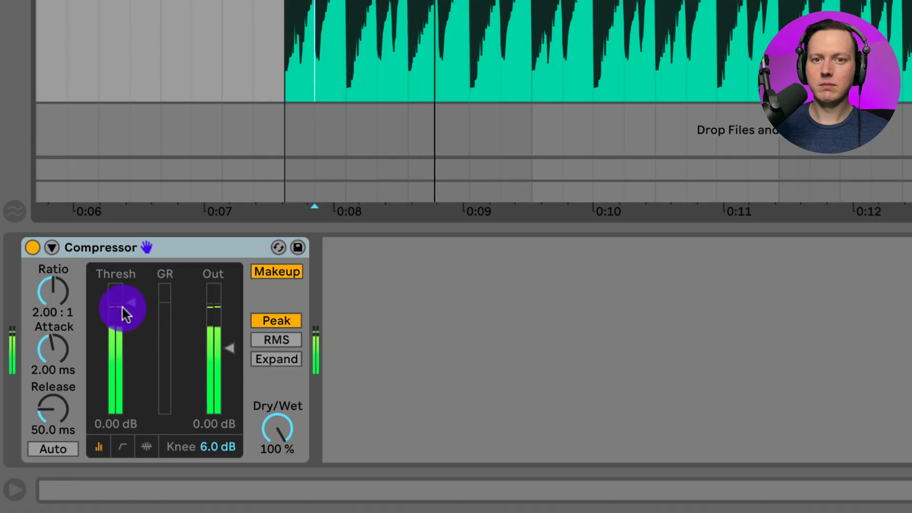
# Step: Set Compressor to -6.11 dB threshold, 4.50:1, 0.32 ms attack, 24.8 ms release, makeup off, 3.63 dB out
pyautogui.moveTo(122, 310); pyautogui.dragTo(123, 306)
pyautogui.moveTo(52, 292); pyautogui.dragTo(52, 280)
pyautogui.moveTo(52, 349); pyautogui.dragTo(52, 361)
pyautogui.moveTo(51, 409); pyautogui.dragTo(50, 420)
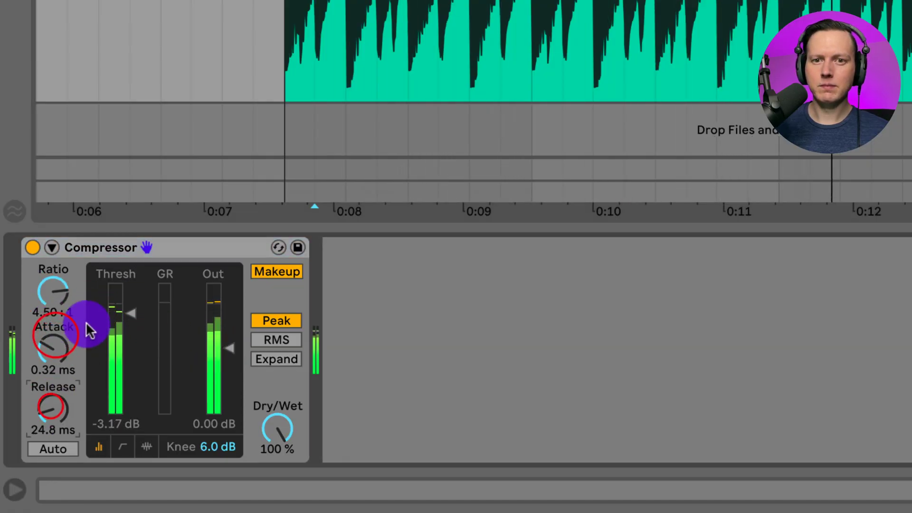
pyautogui.moveTo(129, 313); pyautogui.dragTo(129, 323)
pyautogui.click(271, 272)
pyautogui.moveTo(240, 348); pyautogui.dragTo(230, 343)
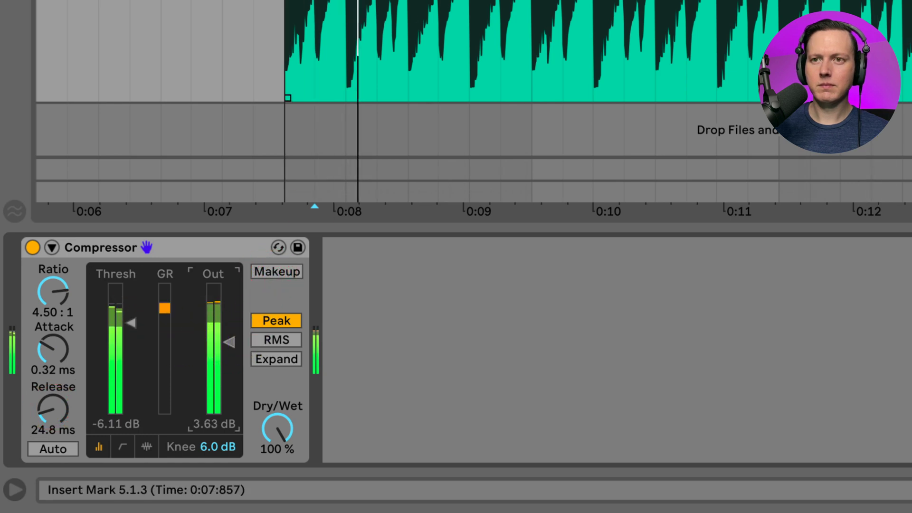
pyautogui.press('space')
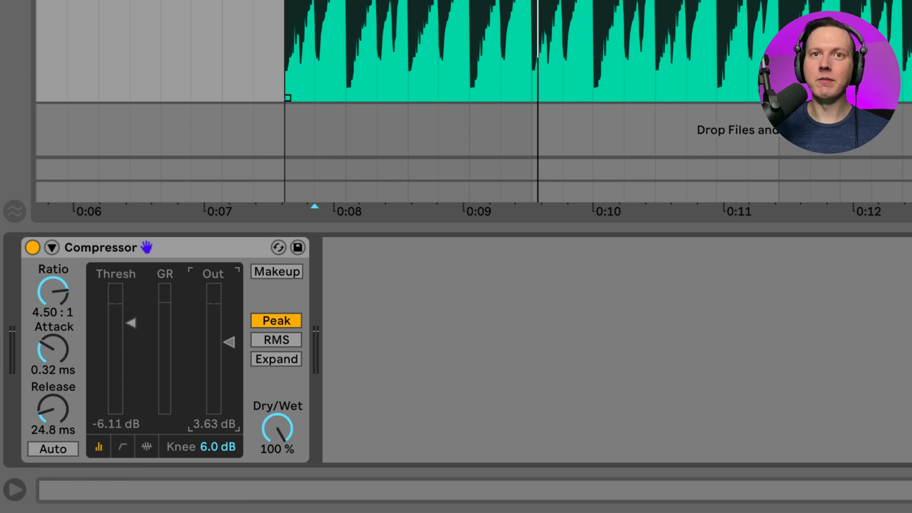
pyautogui.hotkey('ctrl', 'alt', 'b')
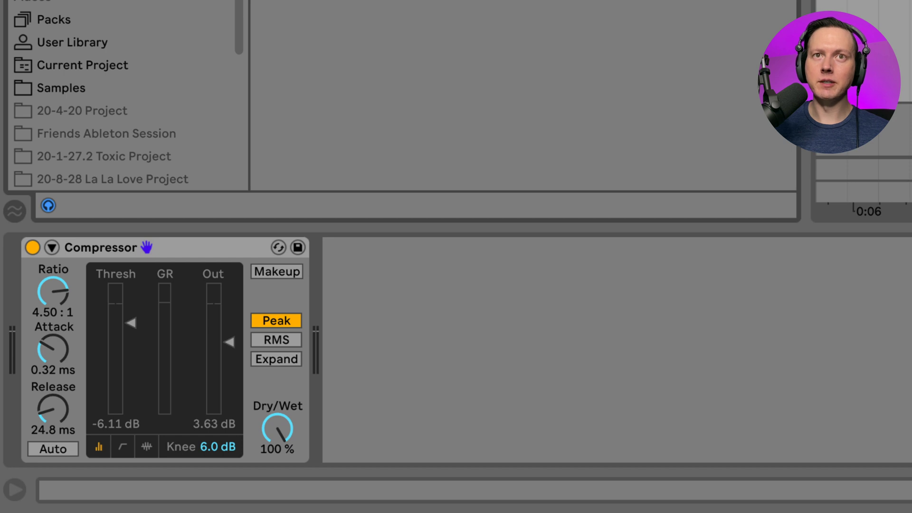
# Step: Insert EQ Eight after the Compressor and dip a mid band 3.60 dB at 278 Hz
pyautogui.click(521, 333)
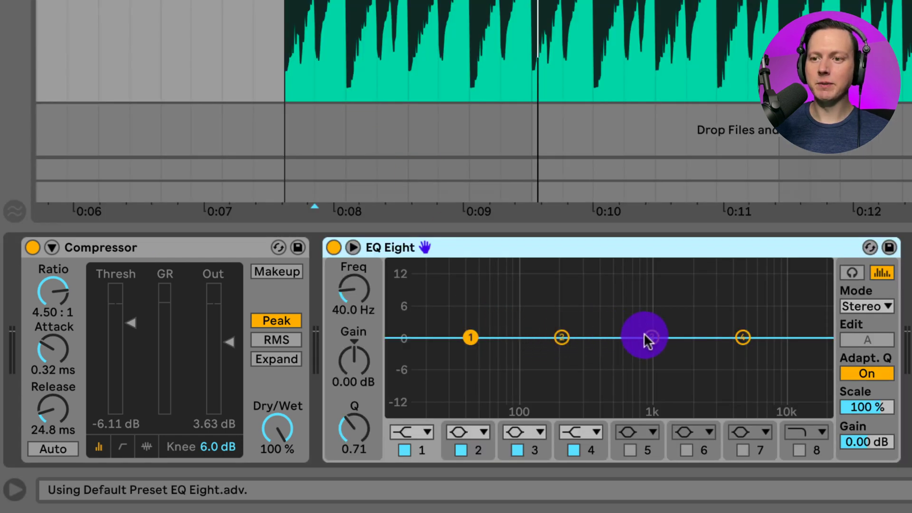
pyautogui.moveTo(645, 338); pyautogui.dragTo(580, 356)
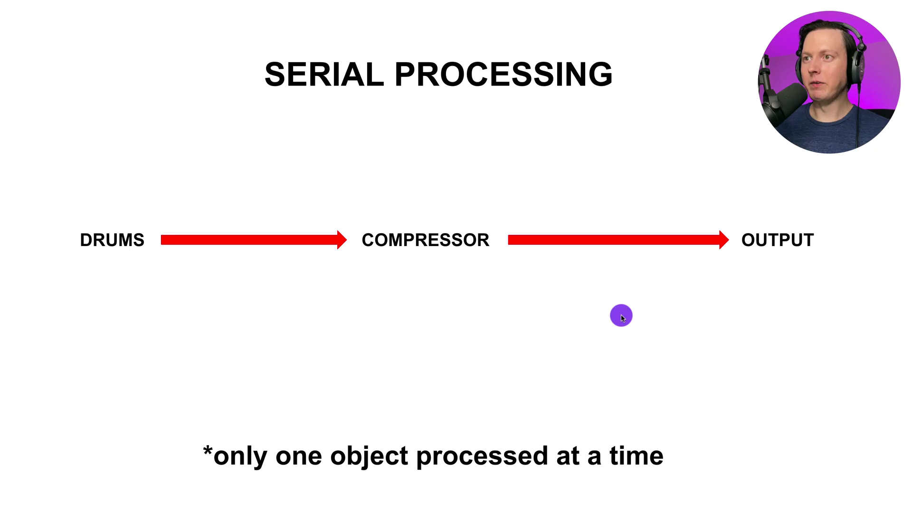
# Step: Advance to the slide showing EQ added after compression in a serial chain
pyautogui.press('Right')
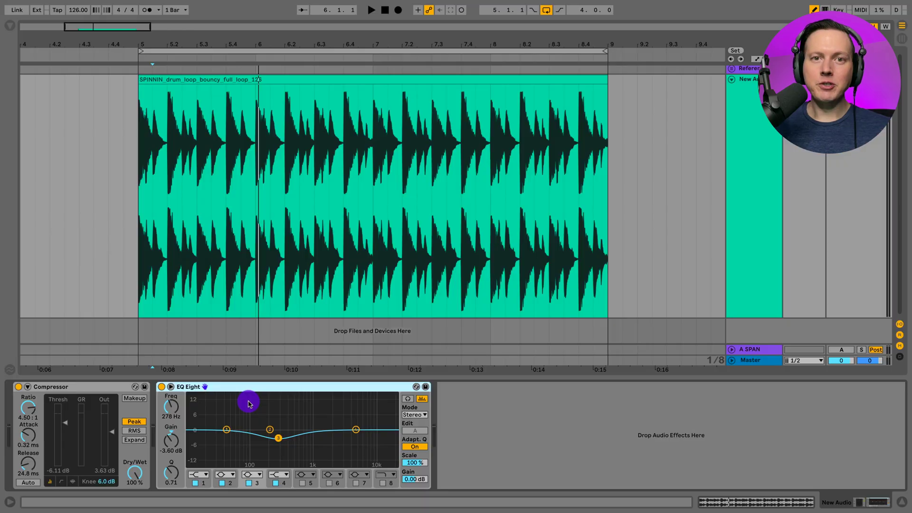
# Step: Select the Compressor and turn its Dry/Wet down to 48%
pyautogui.click(91, 392)
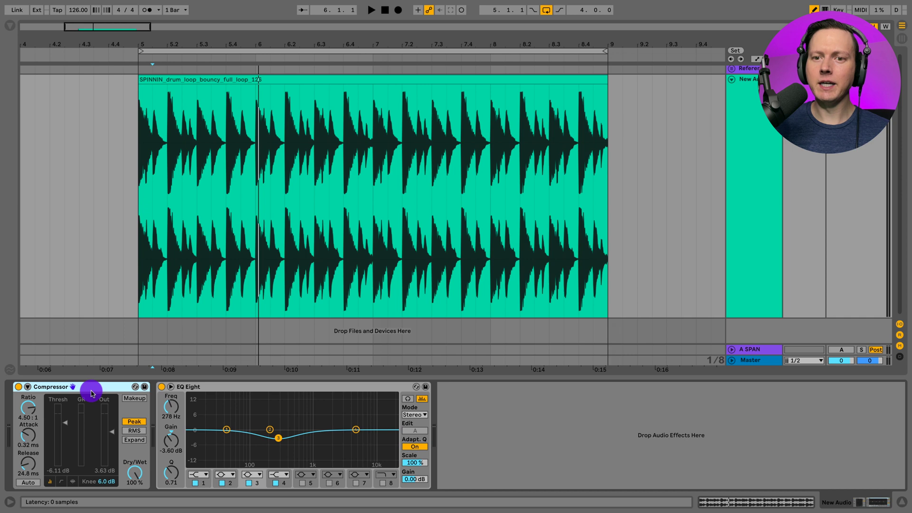
pyautogui.click(137, 473)
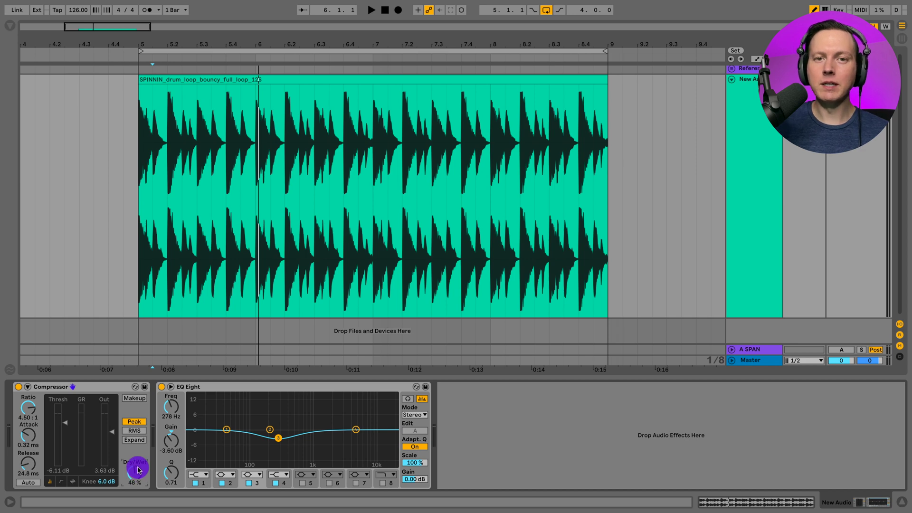
# Step: During playback, set the Compressor fully wet and raise its output to 10.2 dB, comparing against bypass
pyautogui.press('space')
pyautogui.moveTo(138, 471); pyautogui.dragTo(120, 460)
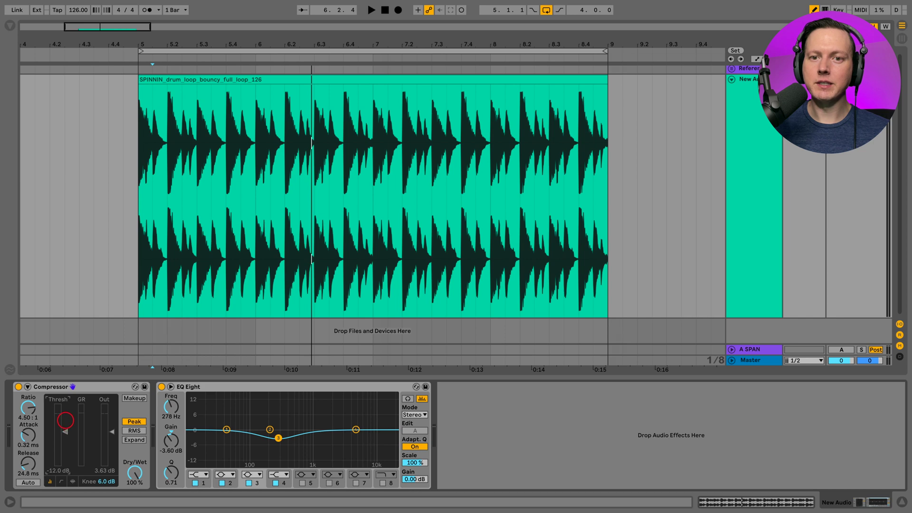
pyautogui.press('space')
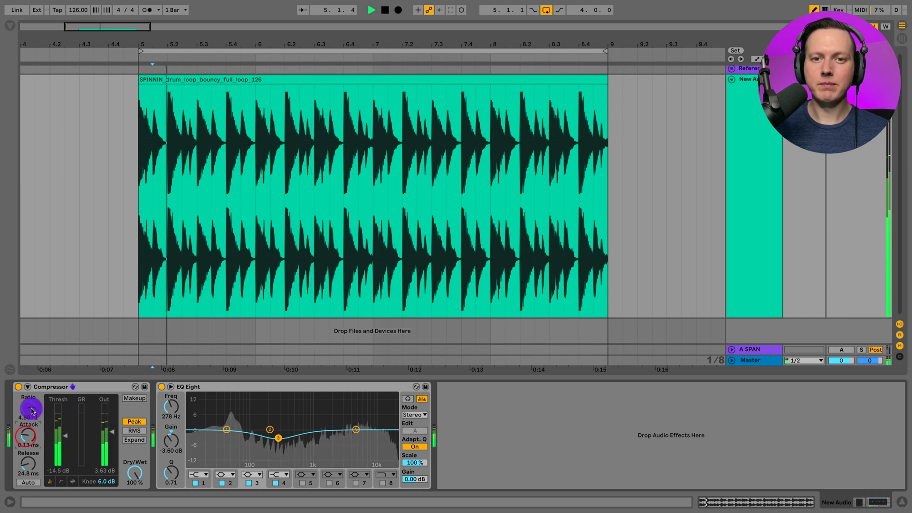
pyautogui.moveTo(112, 432); pyautogui.dragTo(112, 433)
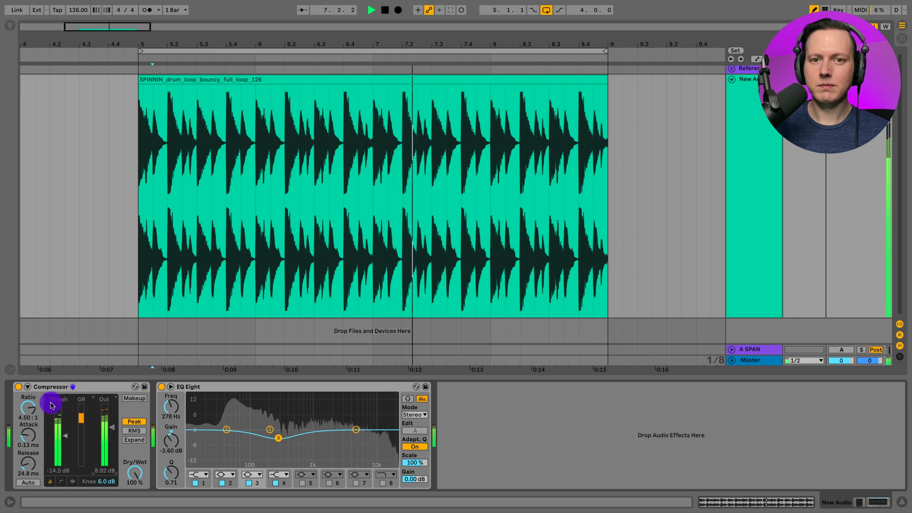
pyautogui.click(19, 387)
pyautogui.moveTo(112, 430); pyautogui.dragTo(100, 426)
pyautogui.click(18, 387)
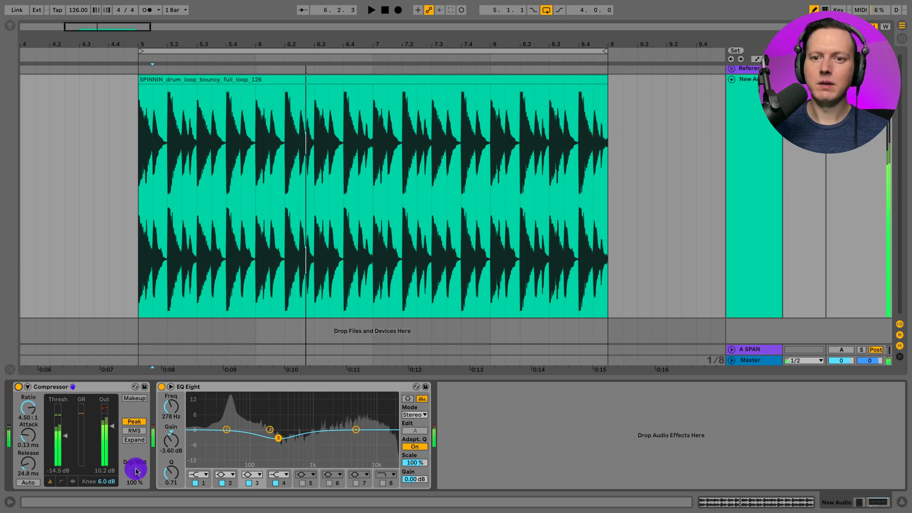
# Step: Blend the Compressor down to 36% wet and A/B it against bypass
pyautogui.press('space')
pyautogui.moveTo(136, 471)
pyautogui.mouseDown()
pyautogui.moveTo(135, 508)
pyautogui.moveTo(135, 475)
pyautogui.mouseUp()
pyautogui.click(60, 436)
pyautogui.click(110, 426)
pyautogui.click(18, 387)
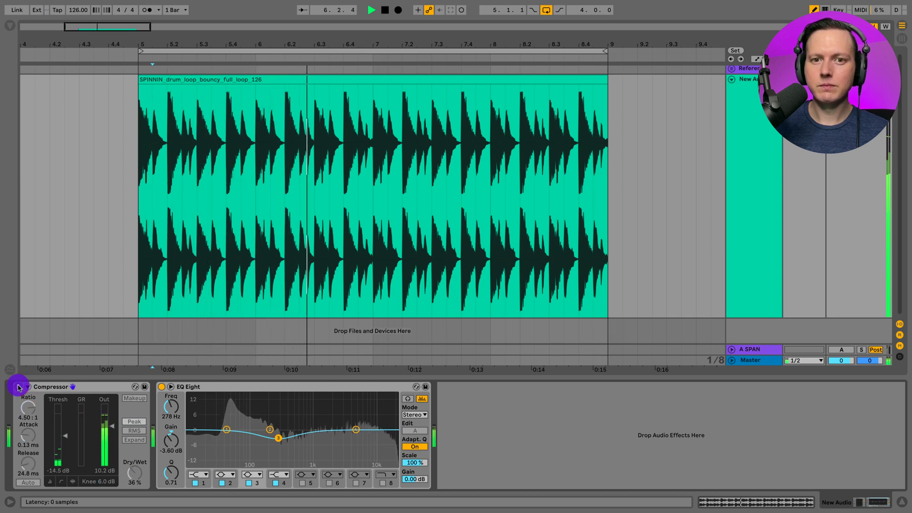
pyautogui.click(18, 387)
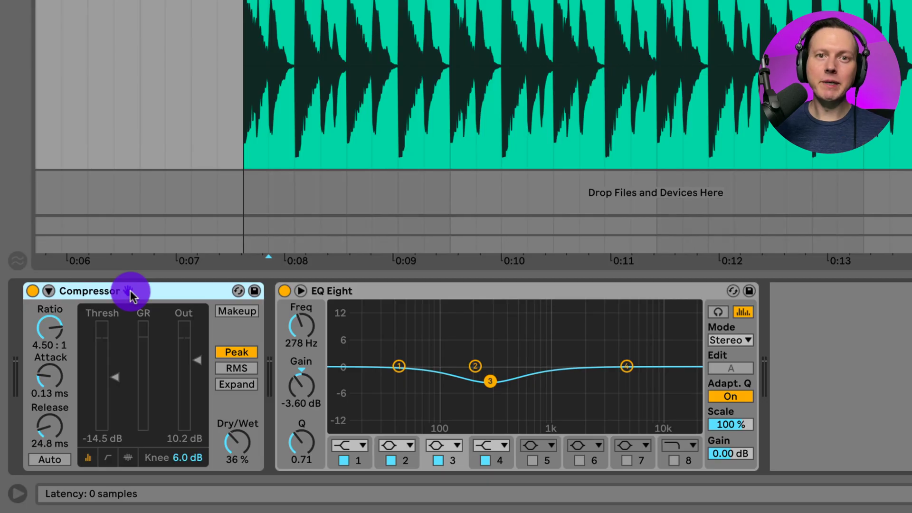
# Step: Group the Compressor into an Audio Effect Rack and add a second chain named Clean
pyautogui.rightClick(131, 296)
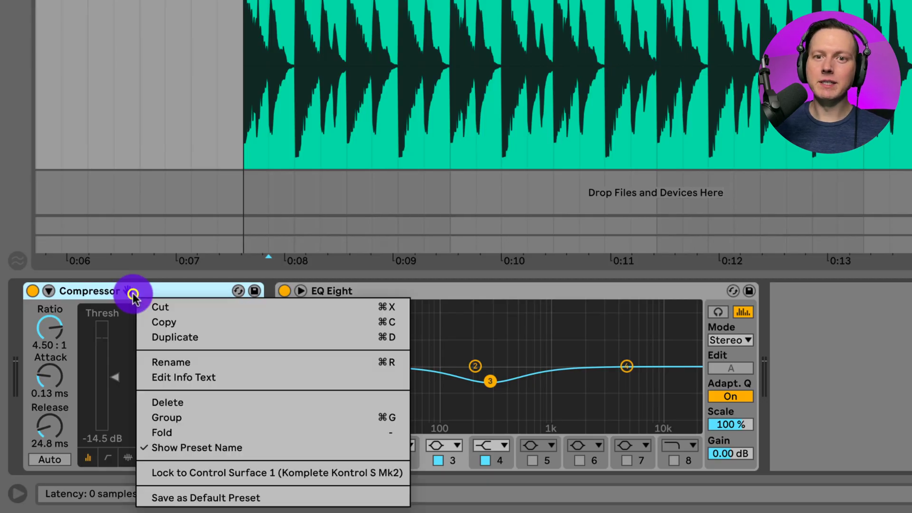
pyautogui.click(201, 421)
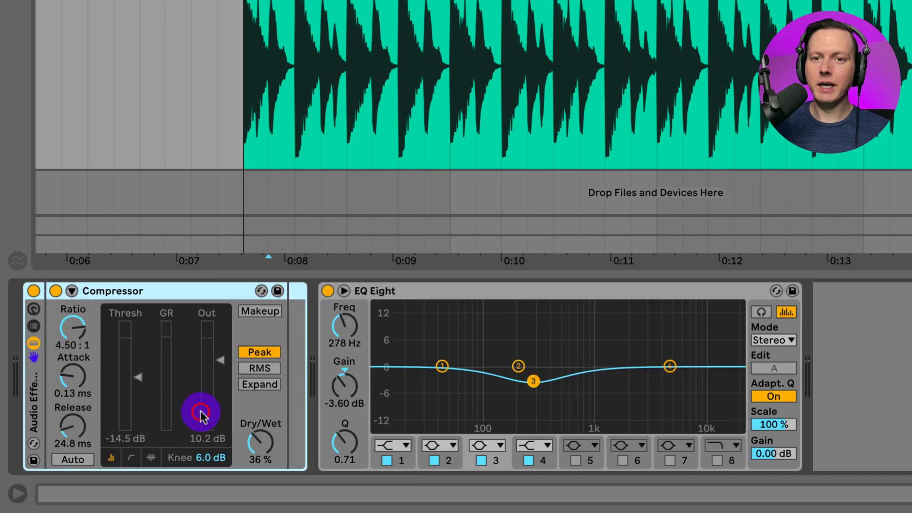
pyautogui.click(34, 327)
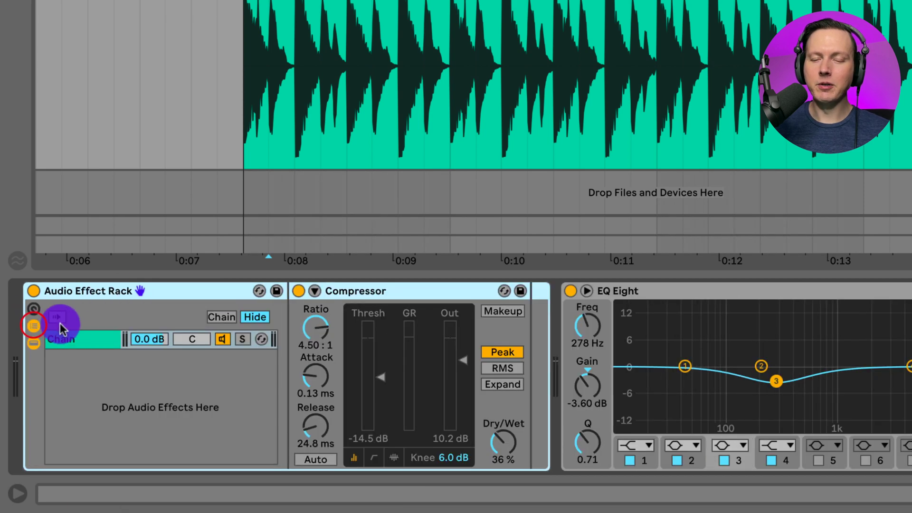
pyautogui.rightClick(82, 363)
pyautogui.click(105, 373)
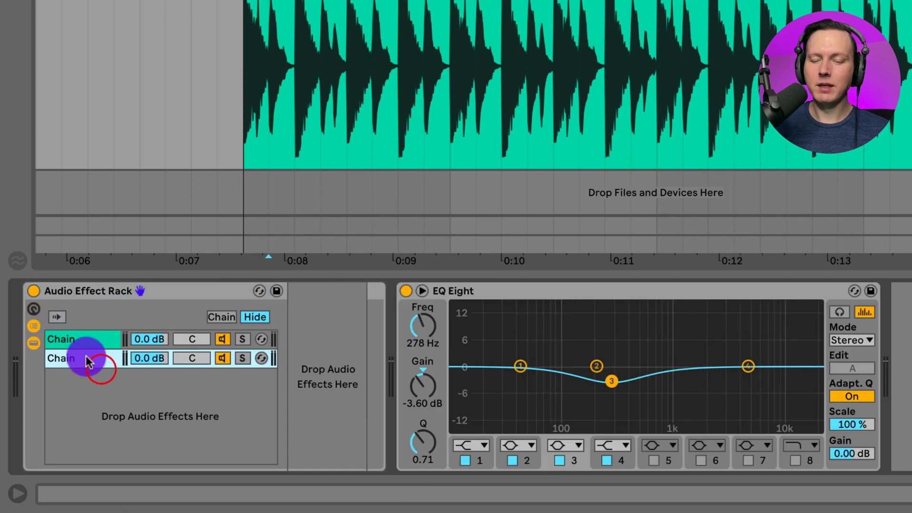
pyautogui.write('Cle')
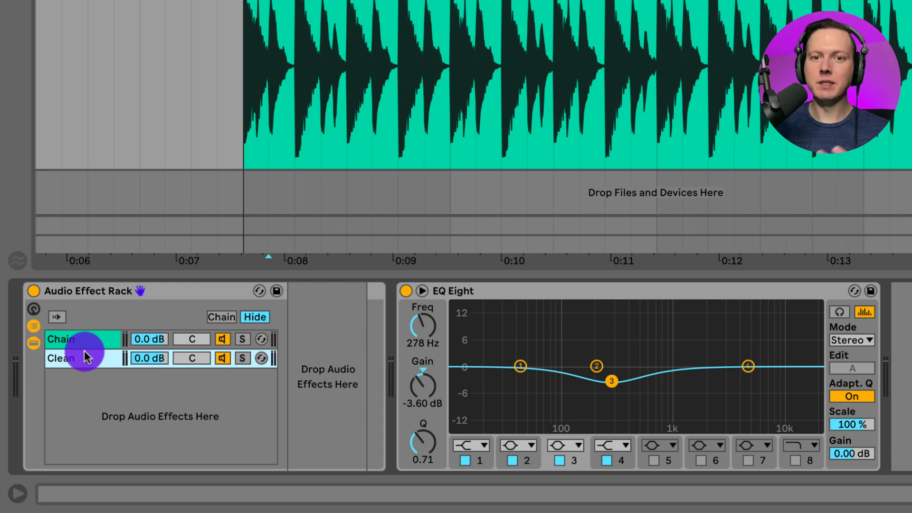
# Step: Rename the compressed chain 'Parallel Compression' and set its Compressor to 100% wet
pyautogui.click(85, 340)
pyautogui.click(87, 359)
pyautogui.click(88, 339)
pyautogui.doubleClick(92, 339)
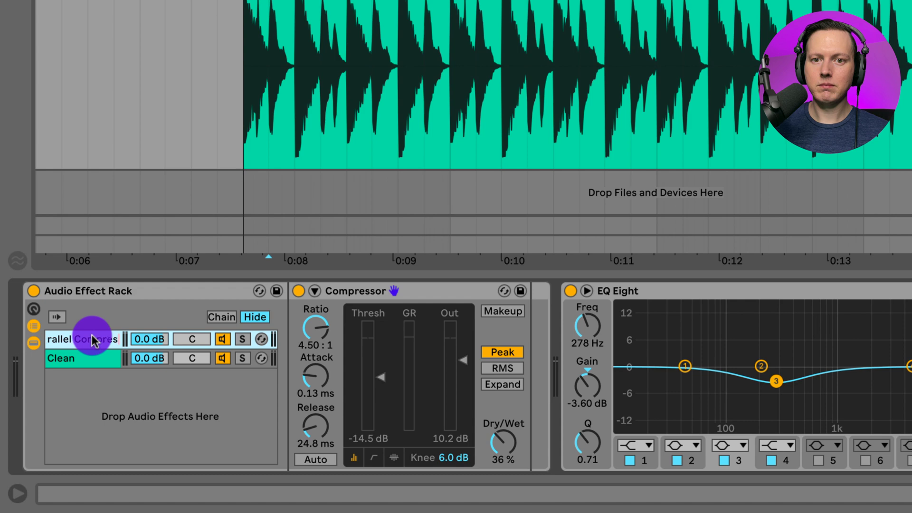
pyautogui.press('Return')
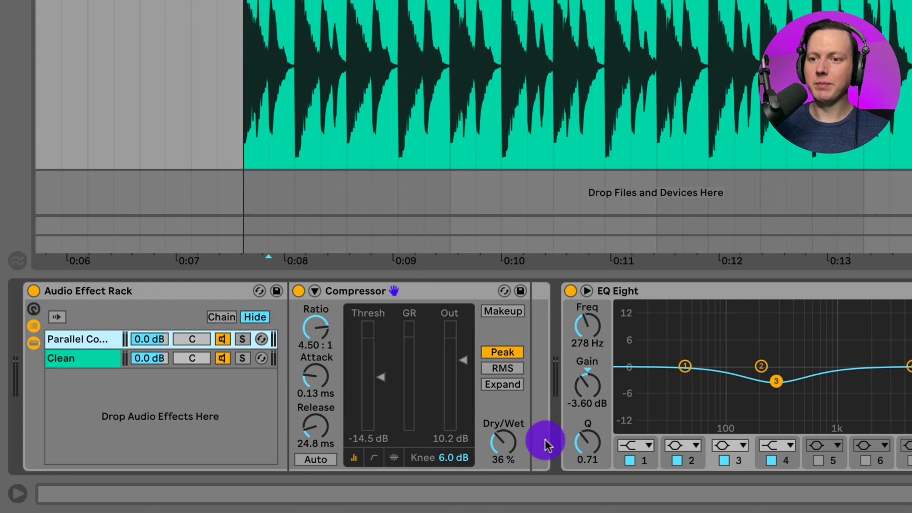
pyautogui.moveTo(499, 433); pyautogui.dragTo(499, 408)
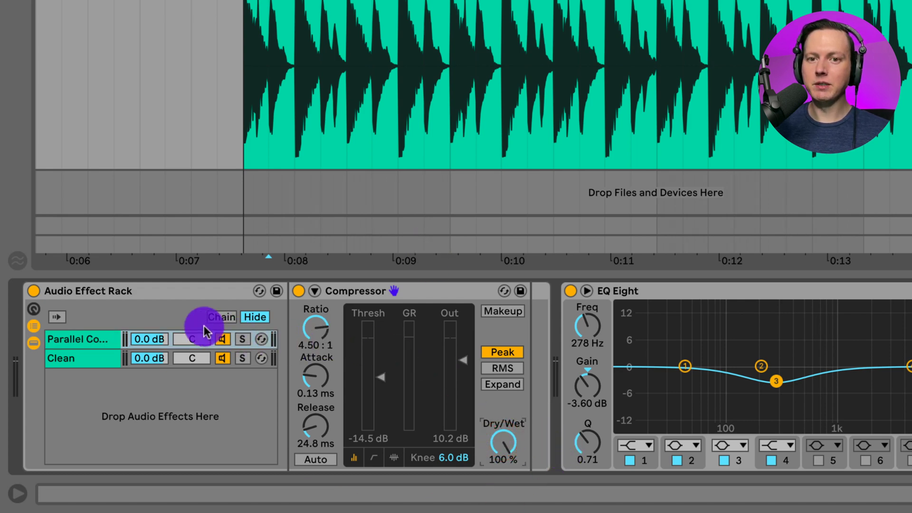
pyautogui.click(151, 341)
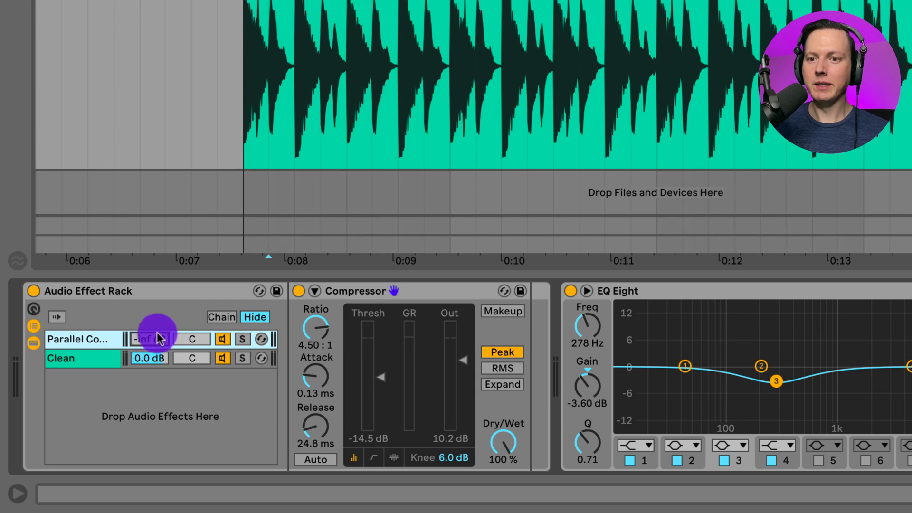
# Step: During playback, raise the Parallel Compression chain from silence to -13.4 dB and lower the Compressor's output
pyautogui.press('space')
pyautogui.moveTo(157, 339); pyautogui.dragTo(157, 327)
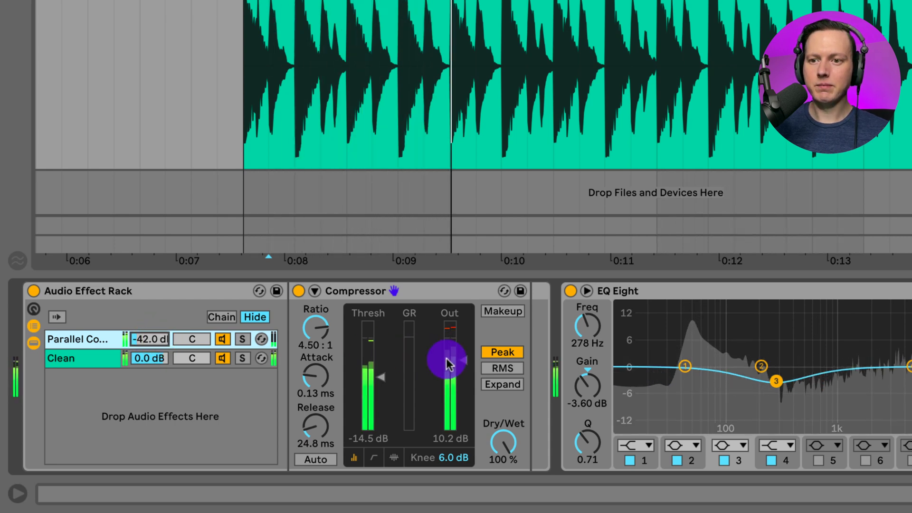
pyautogui.moveTo(467, 360); pyautogui.dragTo(468, 370)
pyautogui.moveTo(175, 338); pyautogui.dragTo(155, 335)
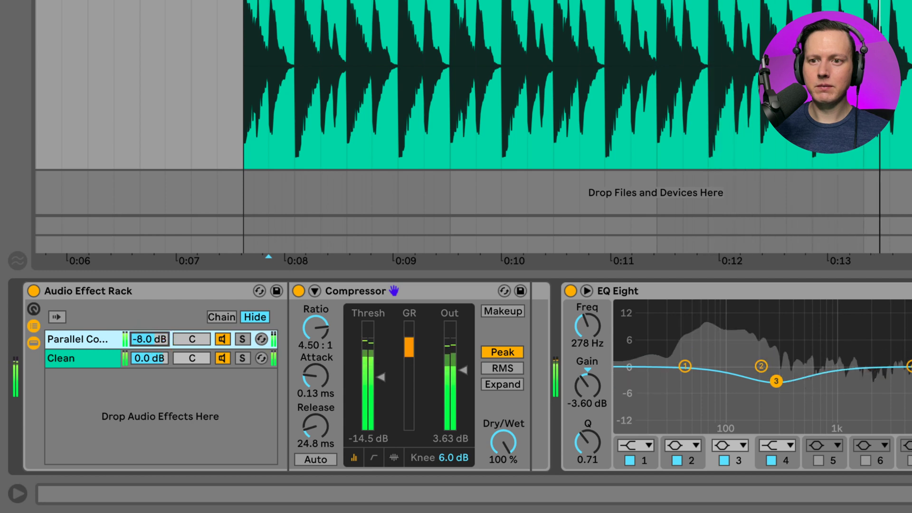
pyautogui.moveTo(155, 335); pyautogui.dragTo(155, 337)
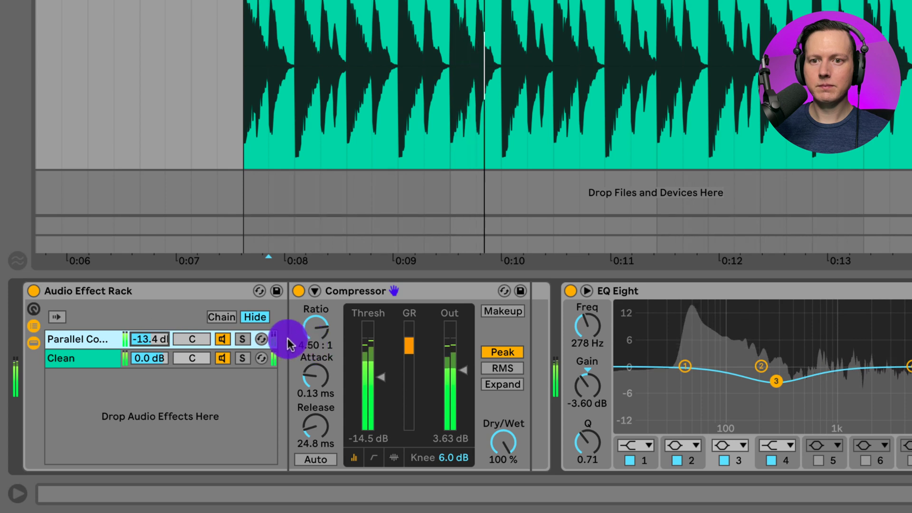
# Step: Toggle the compressed chain off and on to compare, then pull its level further down
pyautogui.click(220, 339)
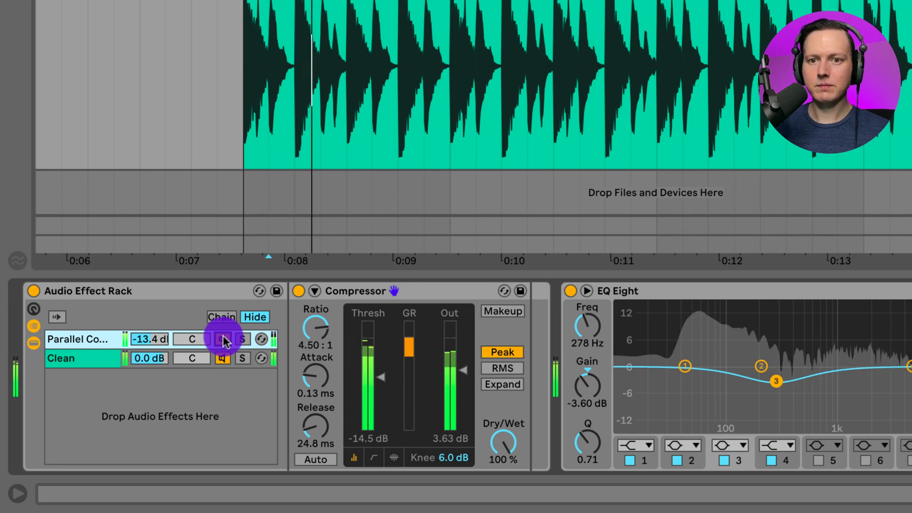
pyautogui.click(223, 340)
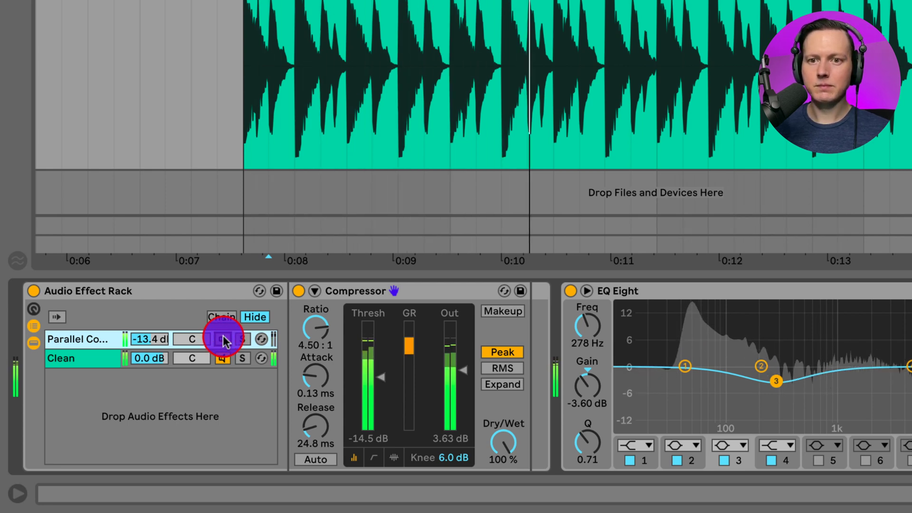
pyautogui.click(223, 339)
pyautogui.moveTo(154, 337)
pyautogui.mouseDown()
pyautogui.moveTo(148, 333)
pyautogui.moveTo(241, 332)
pyautogui.moveTo(152, 336)
pyautogui.mouseUp()
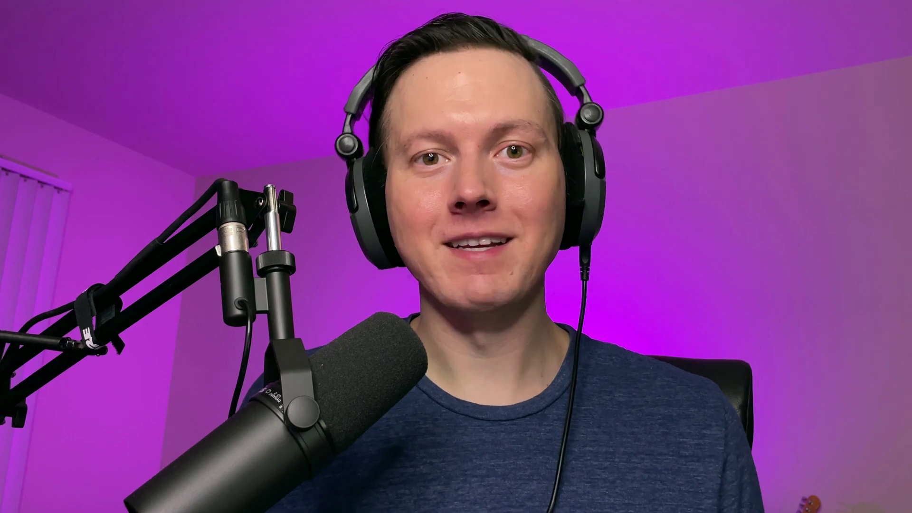
# Step: Show the devices of the Parallel Compression chain, now sitting at -19 dB
pyautogui.click(343, 319)
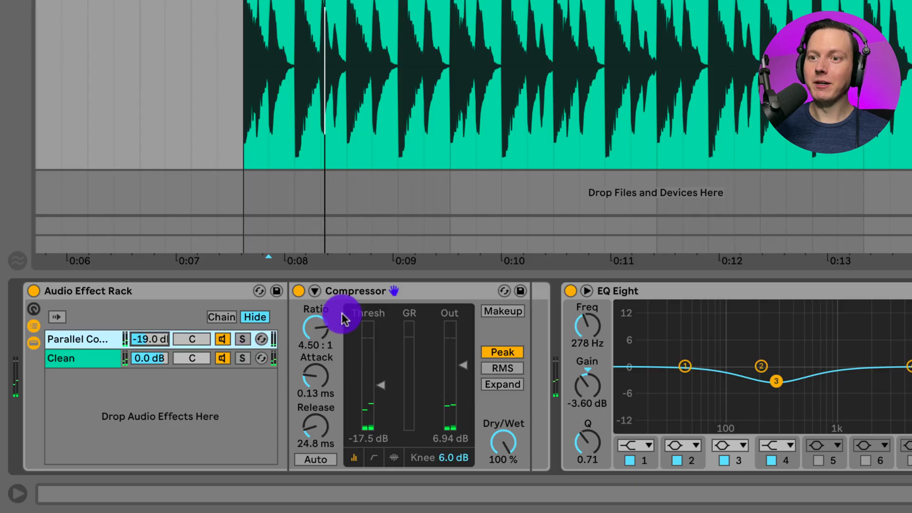
pyautogui.click(89, 339)
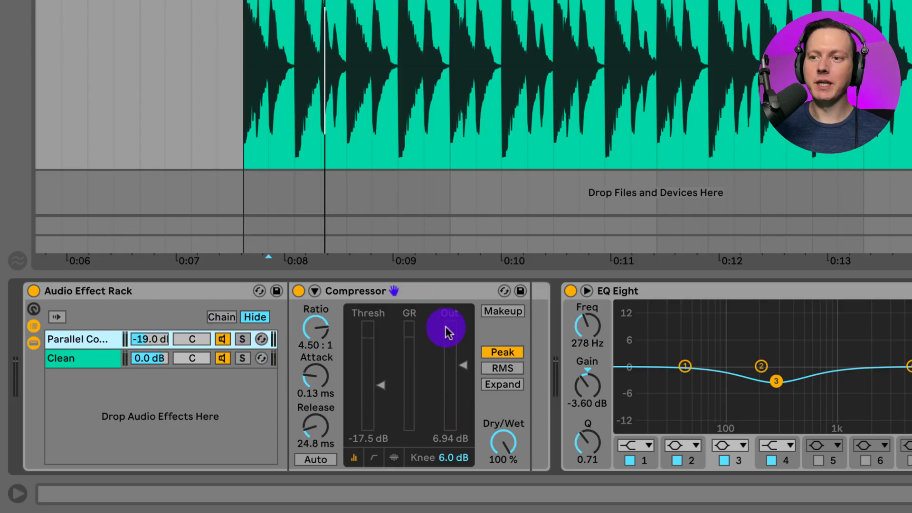
# Step: Move EQ Eight after the Compressor in the parallel chain; add a high-shelf lift and 0.87 dB boost at 42.6 Hz
pyautogui.click(660, 289)
pyautogui.moveTo(692, 290); pyautogui.dragTo(534, 347)
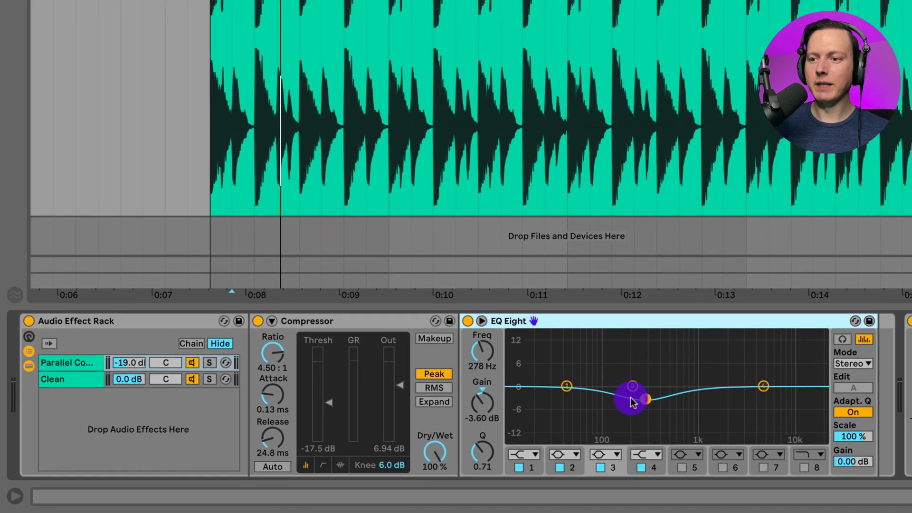
pyautogui.moveTo(629, 402); pyautogui.dragTo(640, 399)
pyautogui.moveTo(765, 389); pyautogui.dragTo(767, 379)
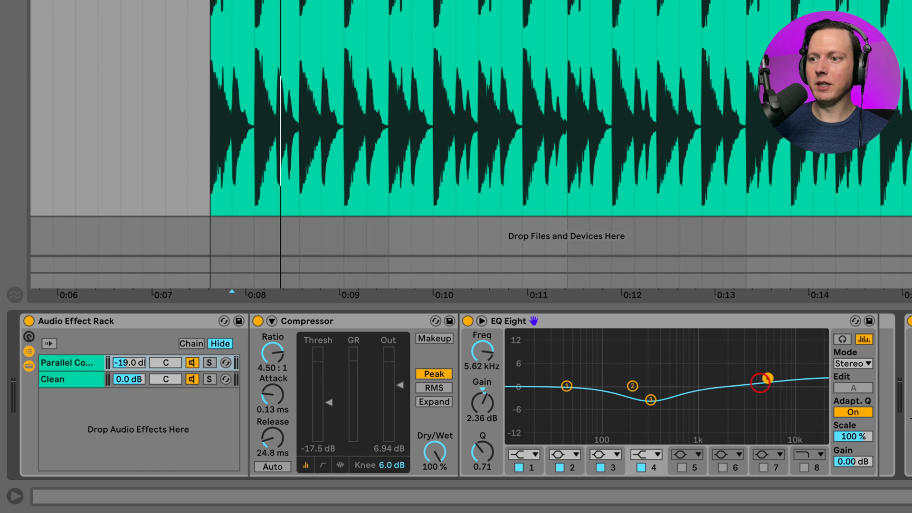
pyautogui.moveTo(567, 386); pyautogui.dragTo(563, 382)
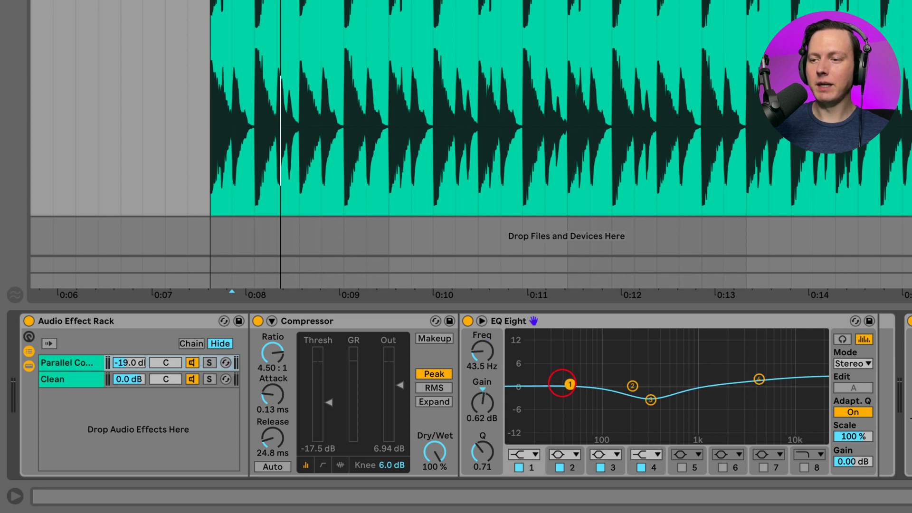
pyautogui.moveTo(758, 383); pyautogui.dragTo(758, 384)
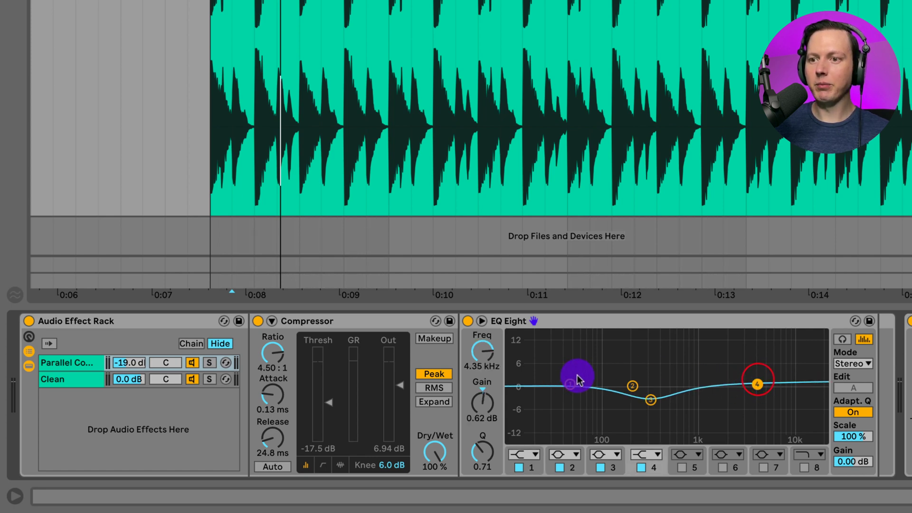
pyautogui.moveTo(558, 383); pyautogui.dragTo(557, 383)
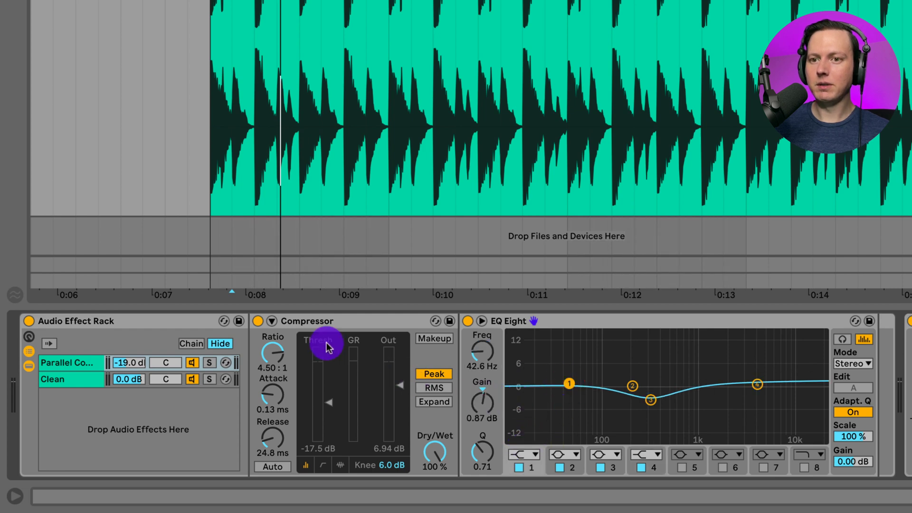
# Step: Solo the Parallel chain and deepen its EQ band 3 dip to 1.02 kHz at -6.57 dB
pyautogui.click(209, 363)
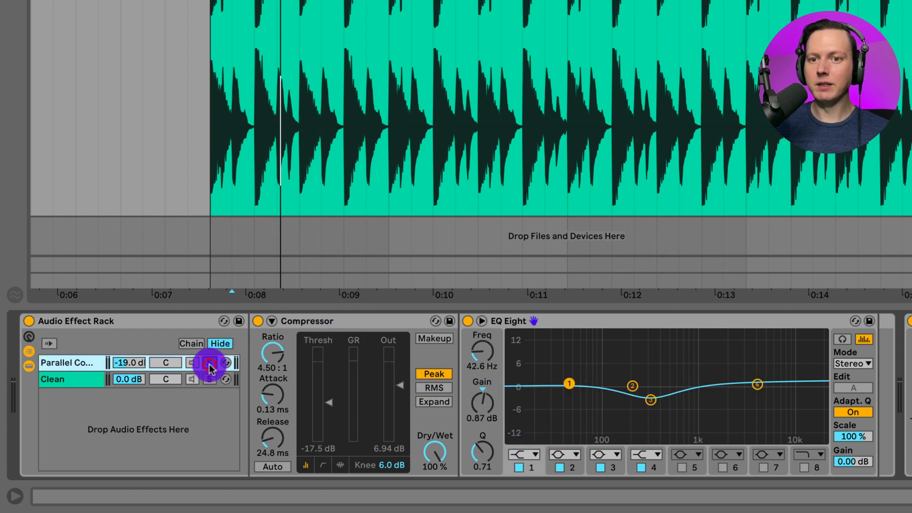
pyautogui.press('space')
pyautogui.moveTo(125, 362); pyautogui.dragTo(125, 359)
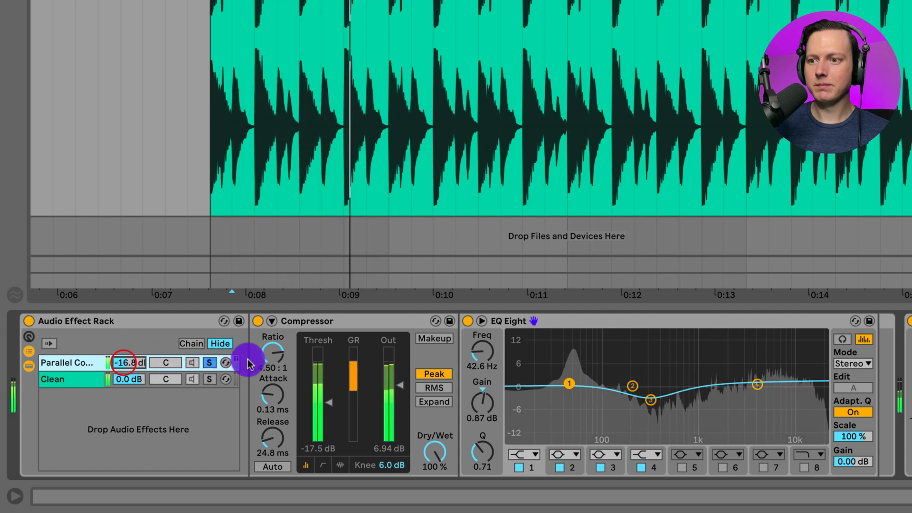
pyautogui.moveTo(652, 404); pyautogui.dragTo(698, 409)
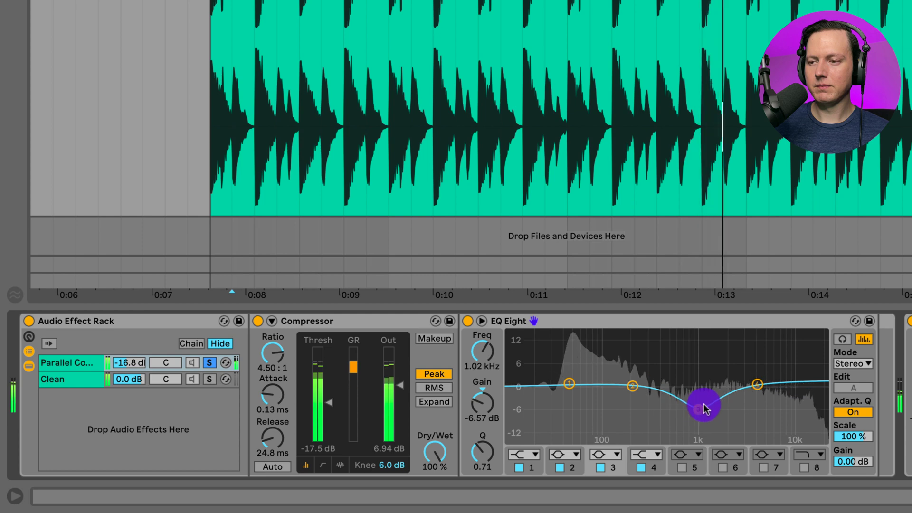
pyautogui.click(757, 383)
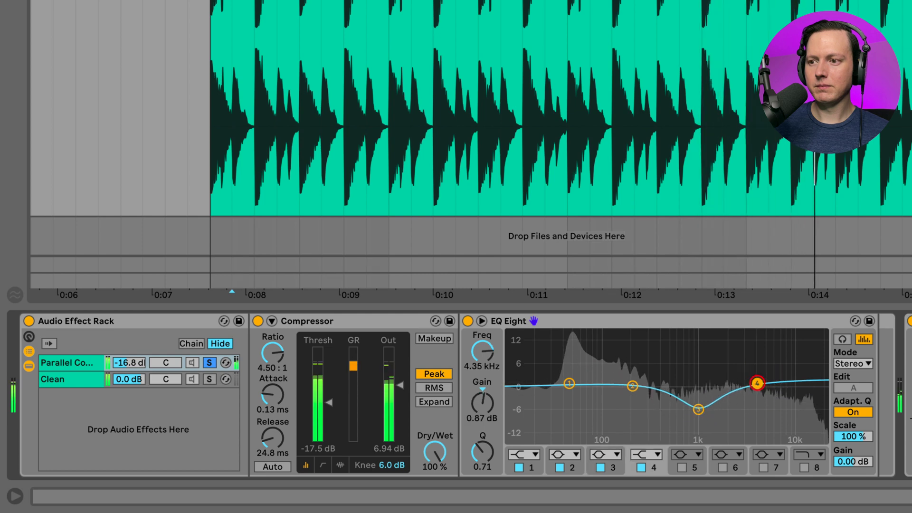
# Step: Unsolo the Parallel chain, compare it on and off during playback, and set its level to -11.2 dB
pyautogui.click(209, 363)
pyautogui.moveTo(114, 365)
pyautogui.mouseDown()
pyautogui.moveTo(114, 352)
pyautogui.moveTo(122, 361)
pyautogui.mouseUp()
pyautogui.press('space')
pyautogui.click(190, 363)
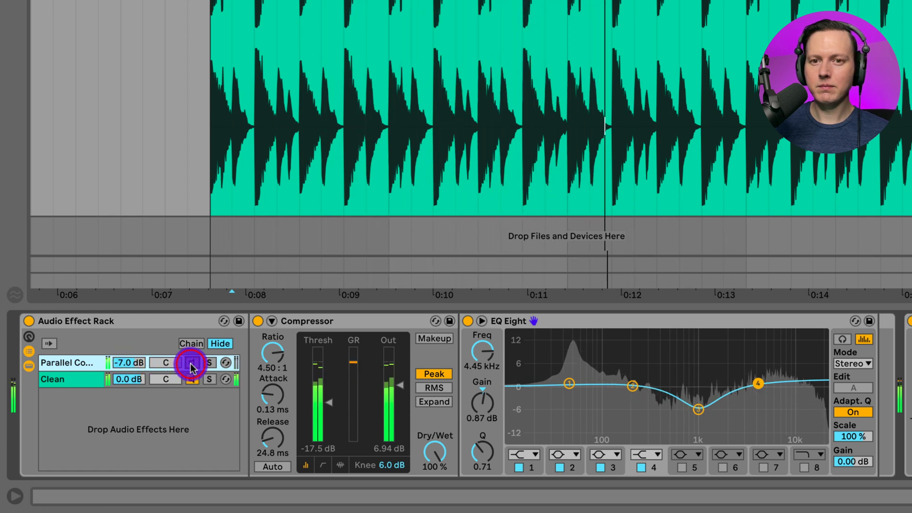
pyautogui.moveTo(126, 363); pyautogui.dragTo(131, 368)
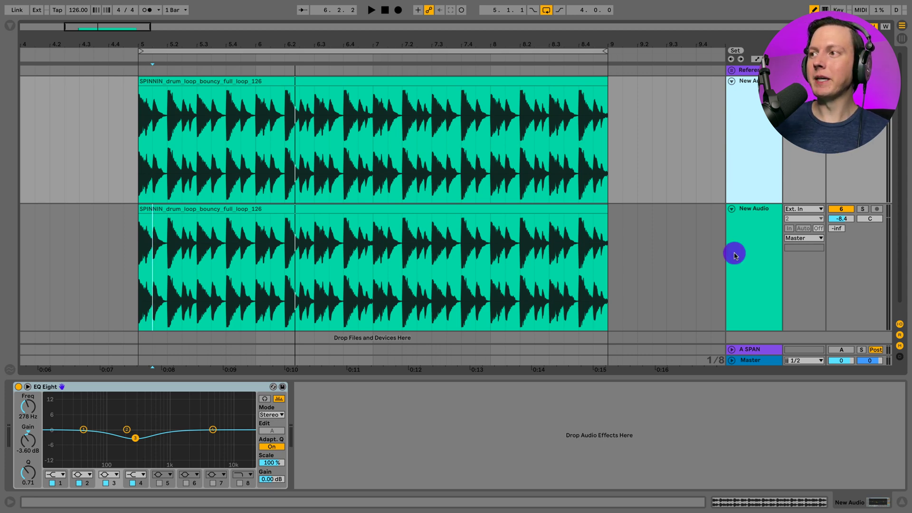
# Step: Delete the redundant second EQ Eight from the duplicate track, keeping the Compressor and one EQ Eight
pyautogui.click(751, 246)
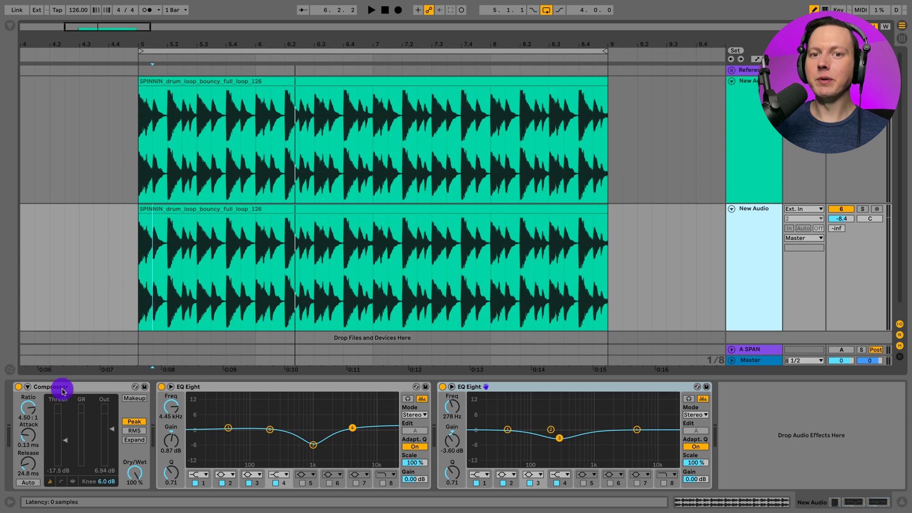
pyautogui.click(206, 387)
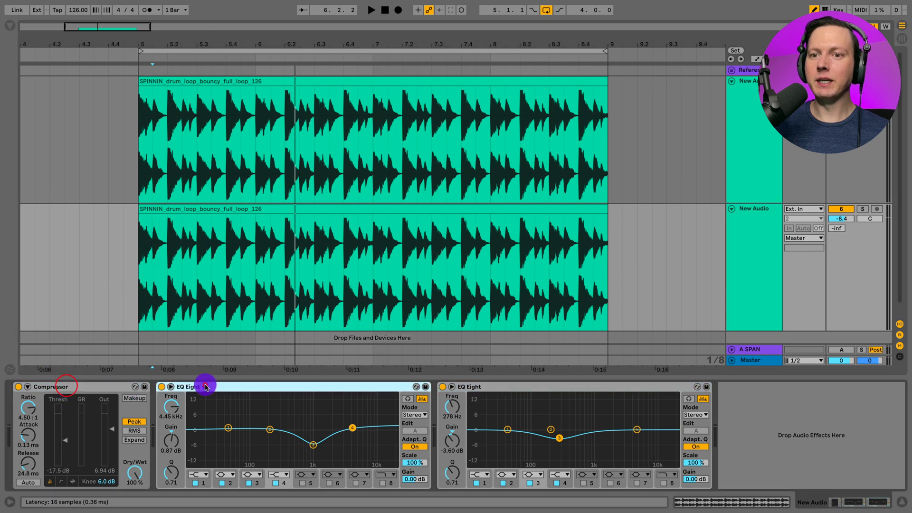
pyautogui.click(485, 386)
pyautogui.press('Delete')
pyautogui.click(88, 392)
pyautogui.click(224, 388)
# Step: Set the duplicate track's volume to about -12.3 dB, comparing it on and off during playback
pyautogui.moveTo(853, 233); pyautogui.dragTo(845, 220)
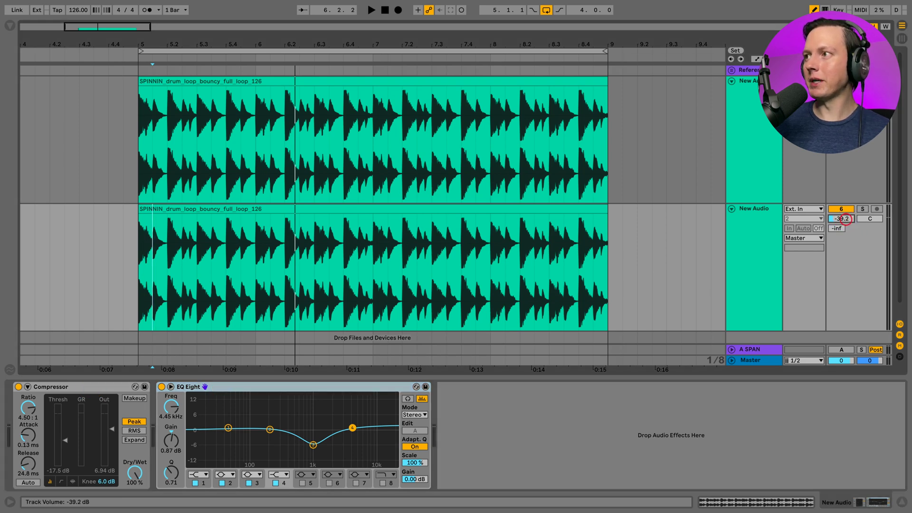
pyautogui.click(750, 142)
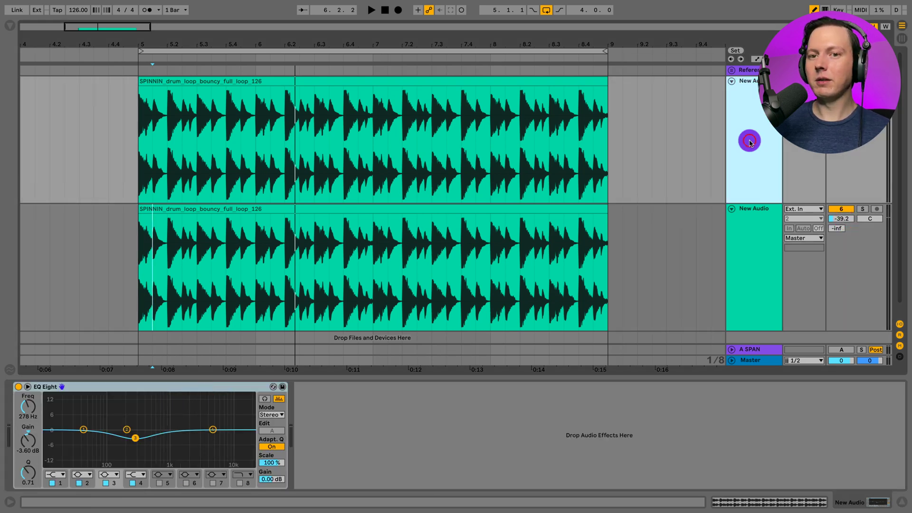
pyautogui.click(751, 230)
pyautogui.moveTo(850, 220); pyautogui.dragTo(841, 209)
pyautogui.press('space')
pyautogui.click(841, 209)
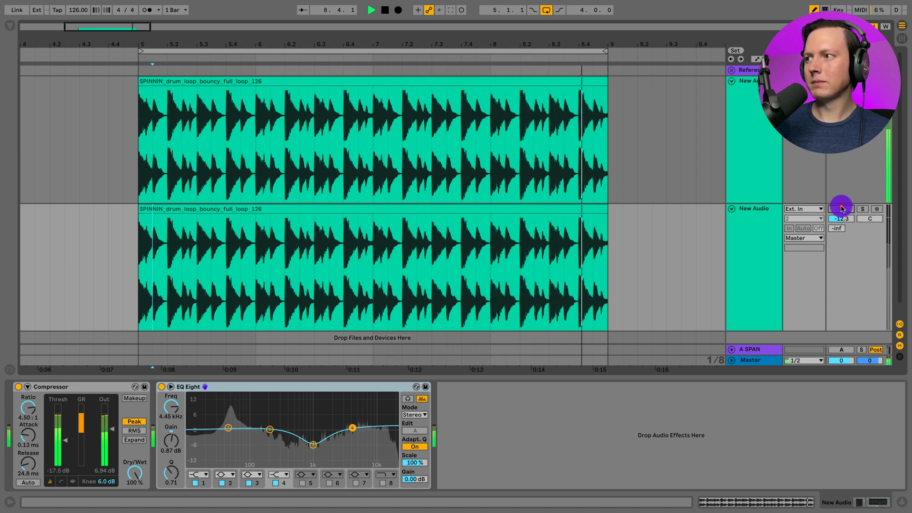
pyautogui.click(841, 209)
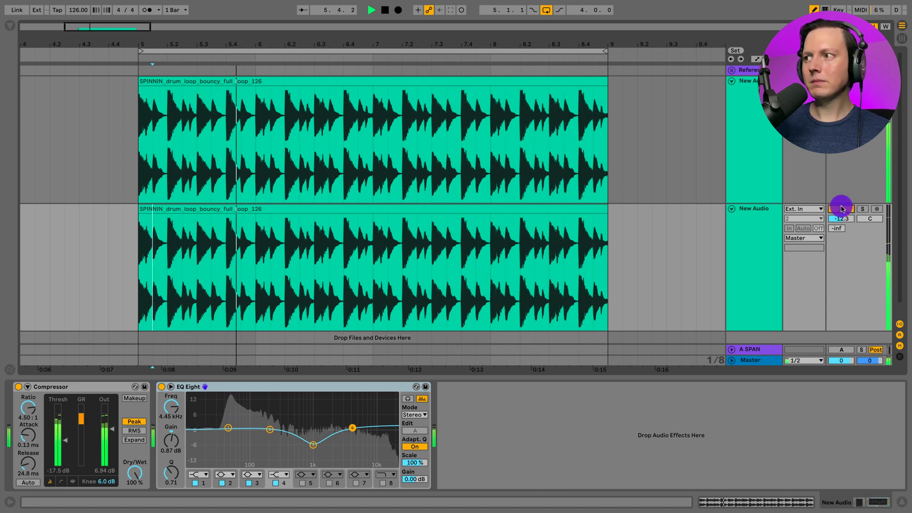
pyautogui.press('space')
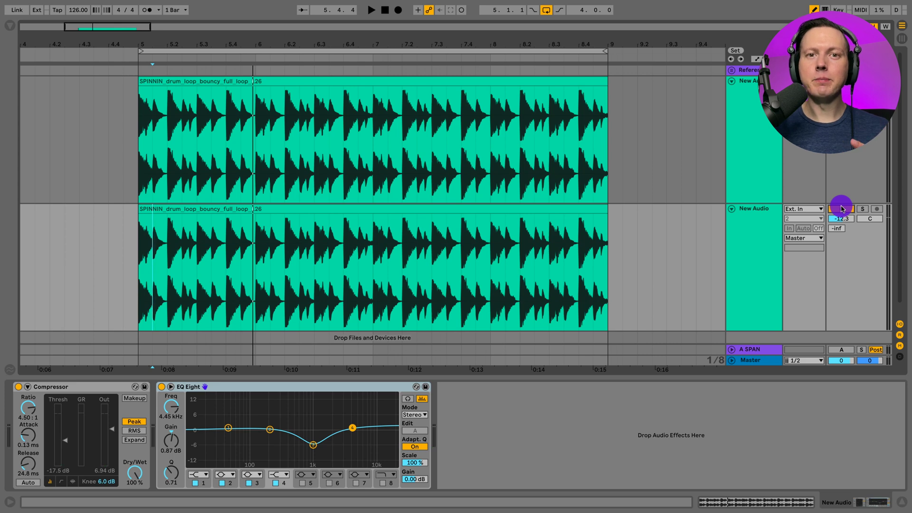